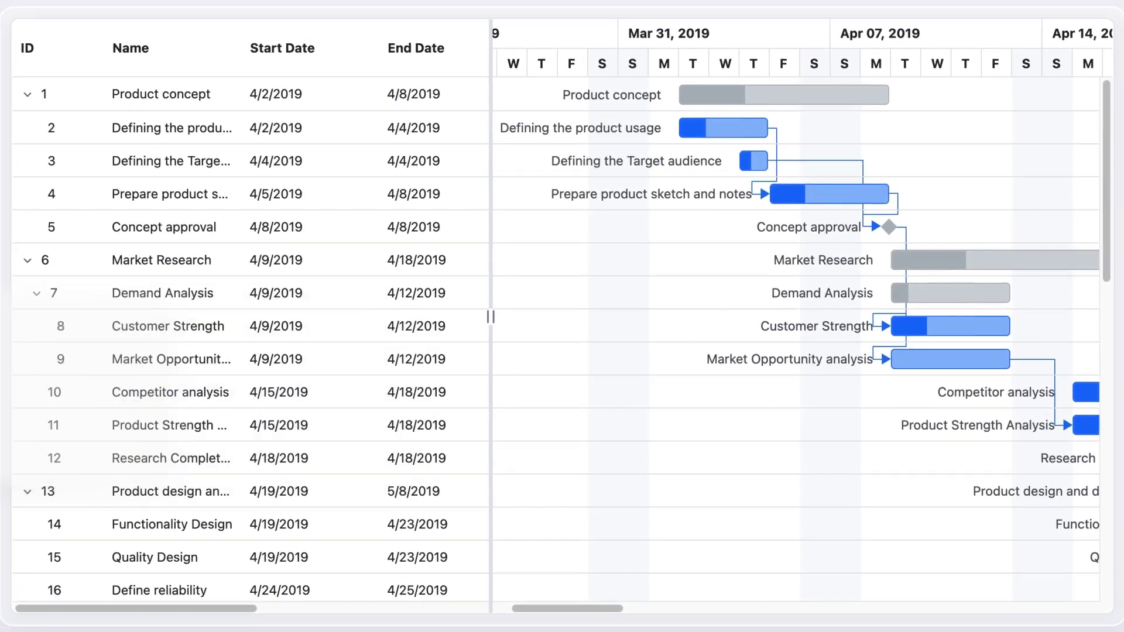
drag(490, 324, 254, 343)
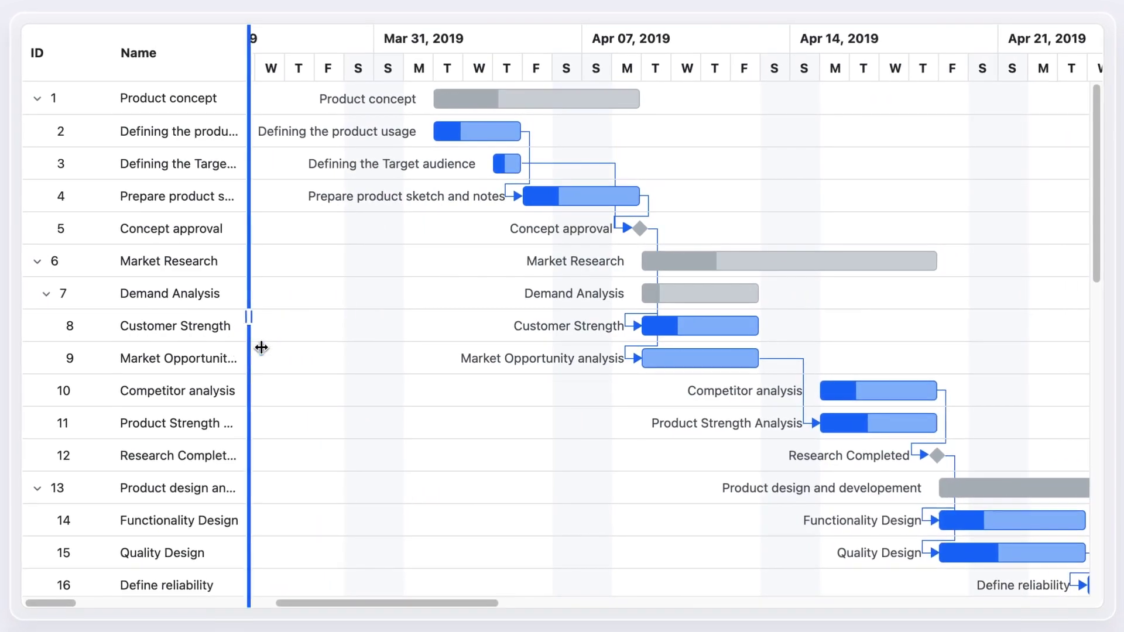
drag(395, 602, 608, 602)
scroll(1067, 558, down, 4)
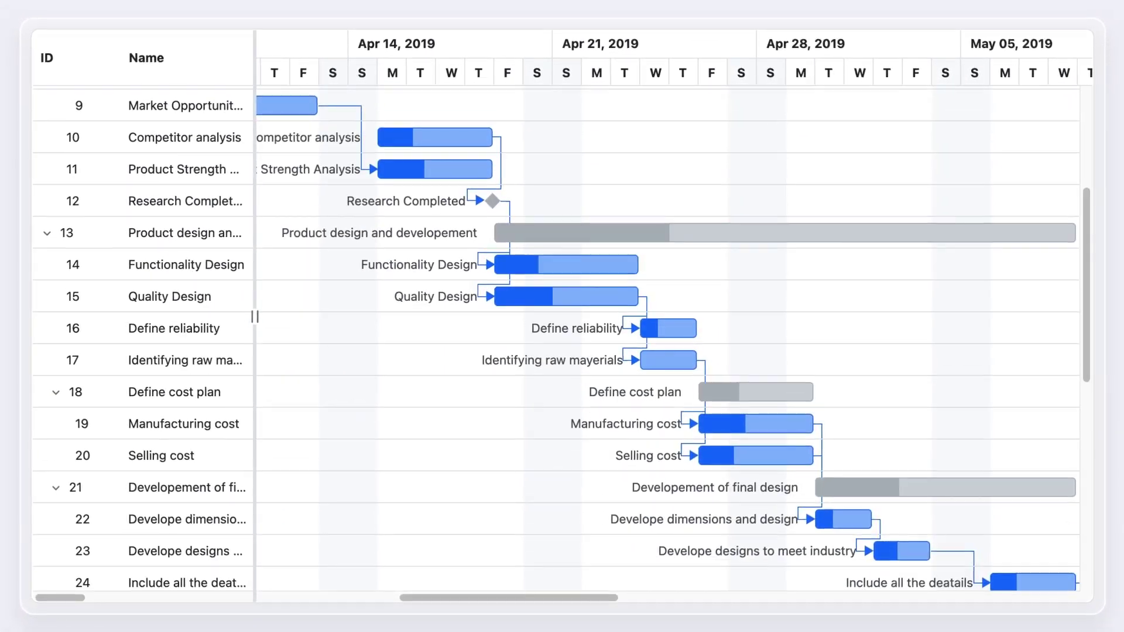
scroll(1066, 557, down, 2)
scroll(987, 559, right, 3)
scroll(988, 559, right, 2)
scroll(926, 559, down, 3)
scroll(927, 559, right, 3)
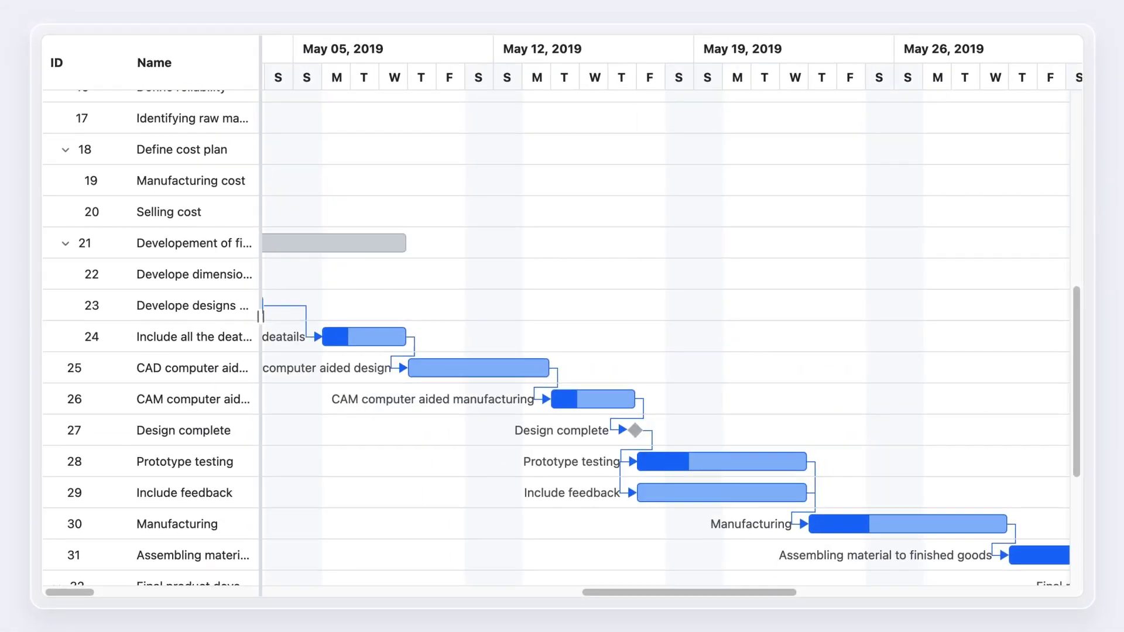
scroll(1074, 500, down, 2)
scroll(786, 588, right, 3)
scroll(786, 588, down, 2)
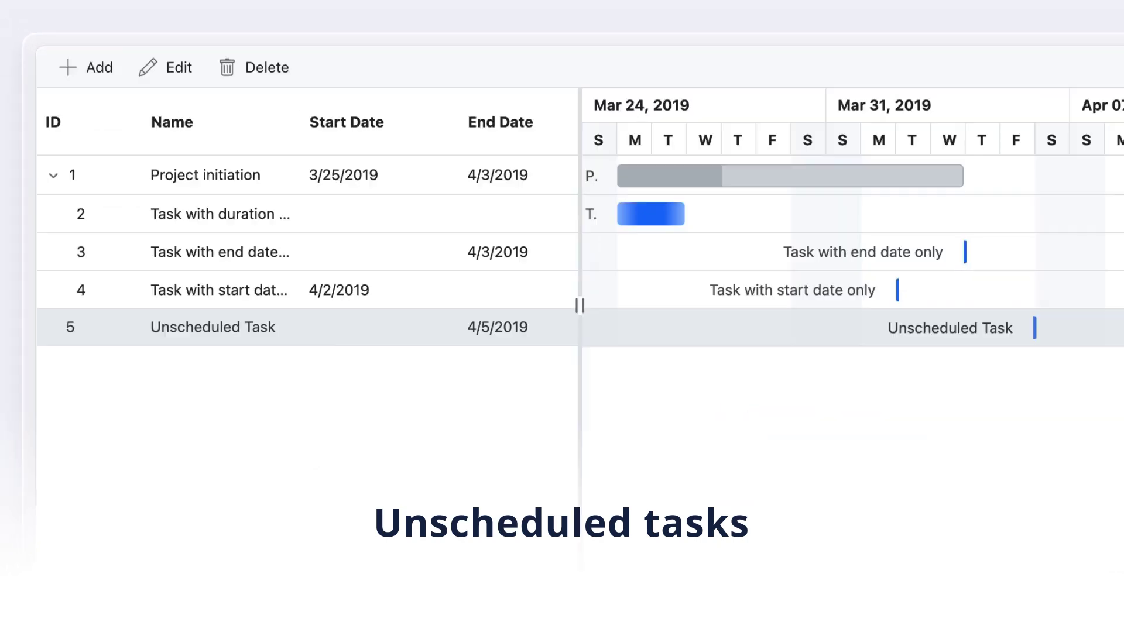
drag(841, 252, 846, 325)
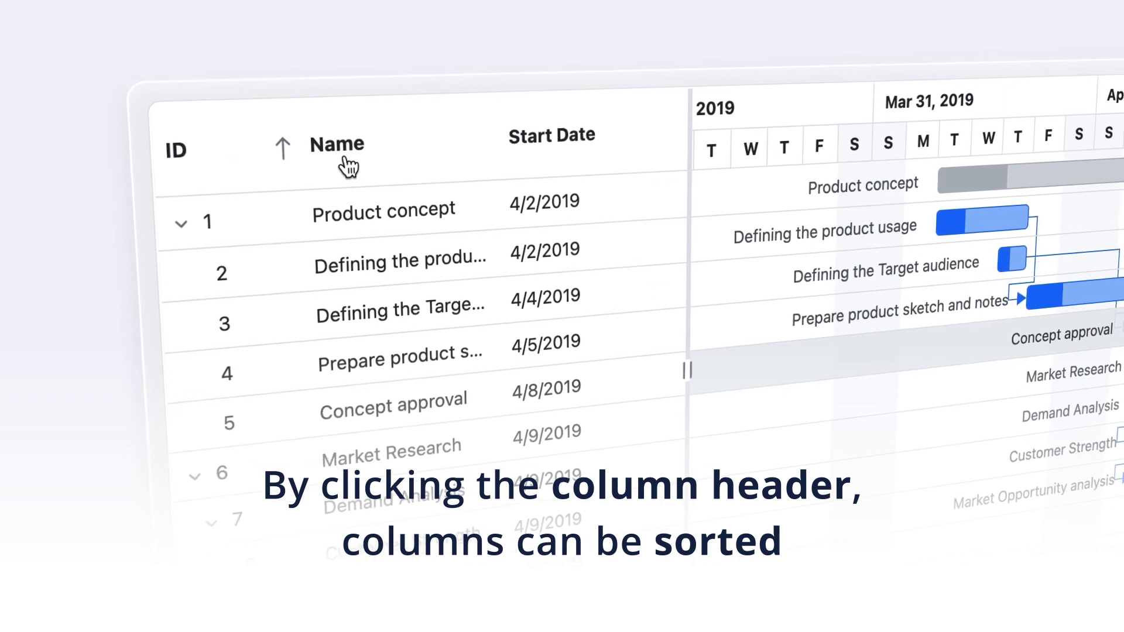
Try Name and Start Date sorts, then sort Name descending with ID as the second column.
click(340, 163)
click(522, 149)
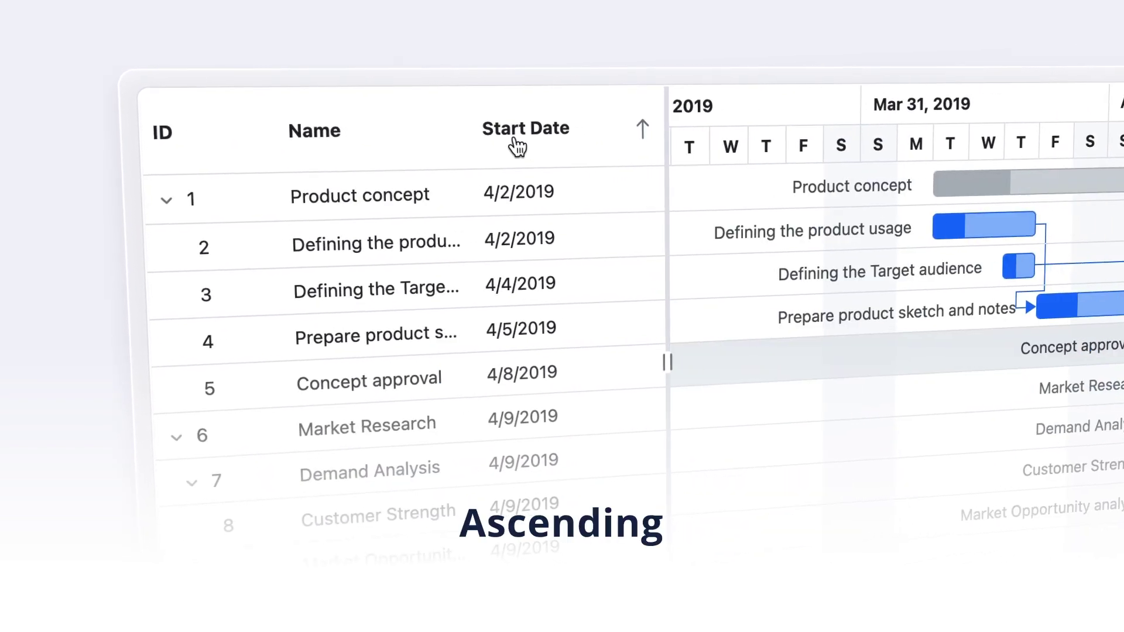
click(511, 145)
ctrl+click(322, 140)
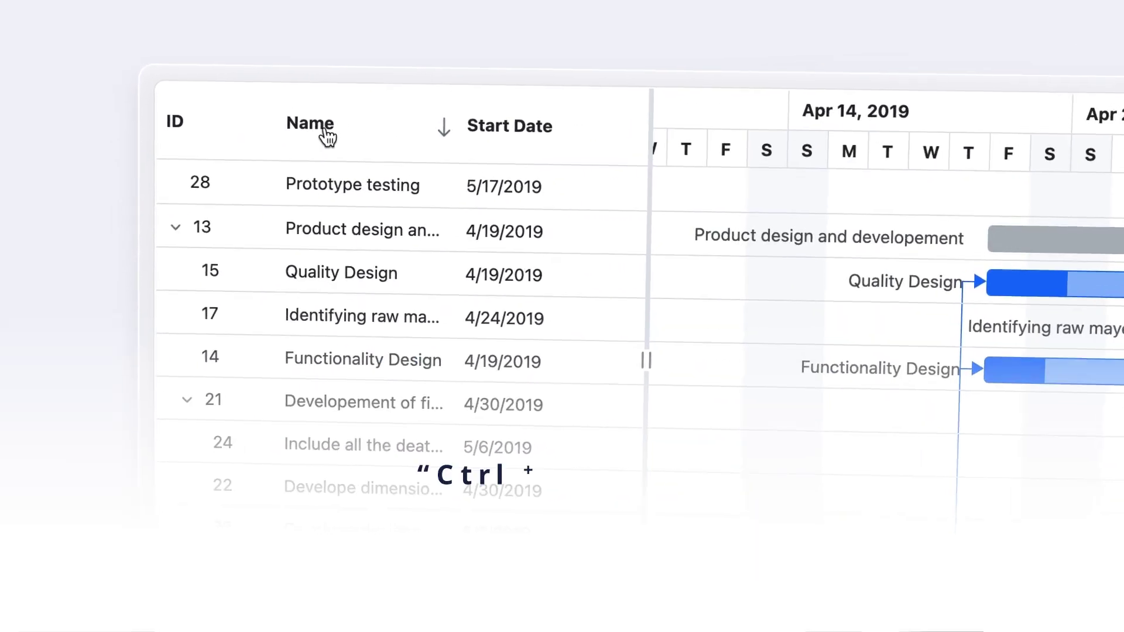
ctrl+click(156, 130)
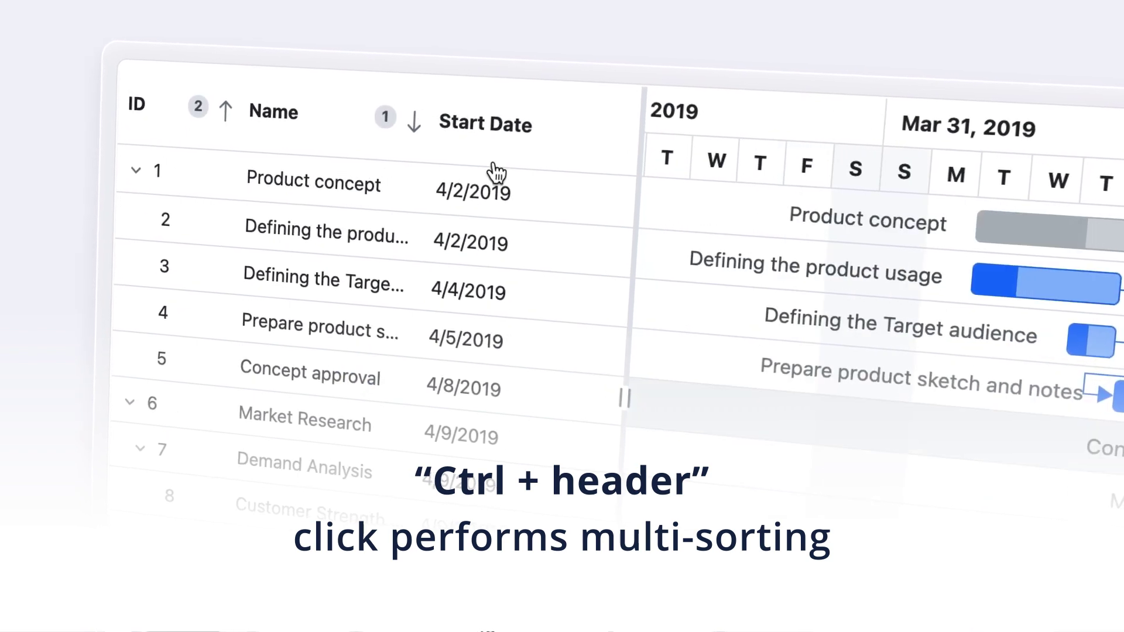